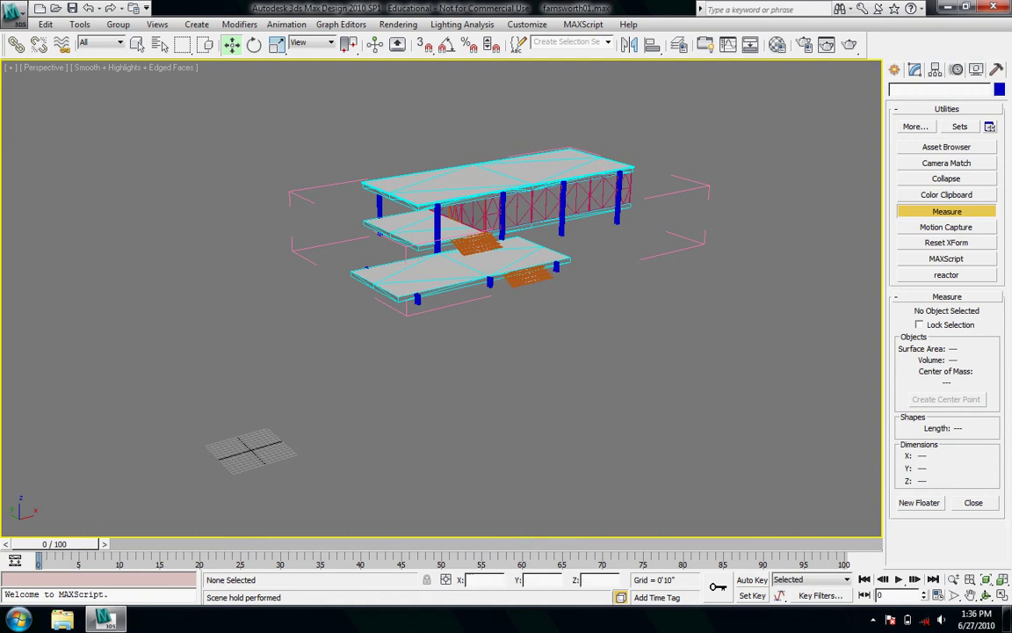
Review the display units in Units Setup and accept US Standard feet with fractional inches at 1/32 precision
click(527, 24)
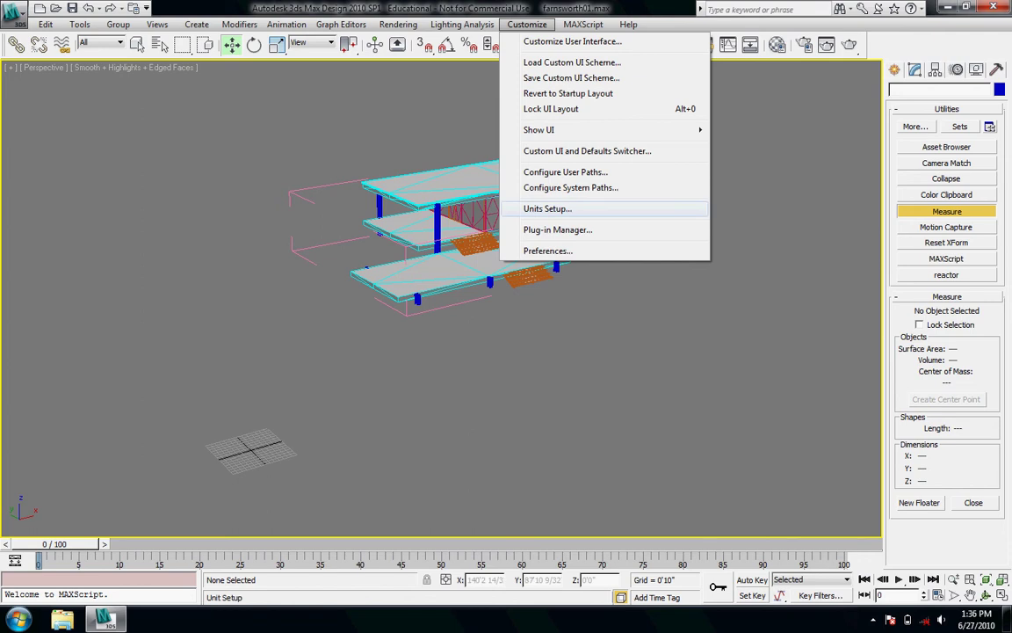
click(547, 209)
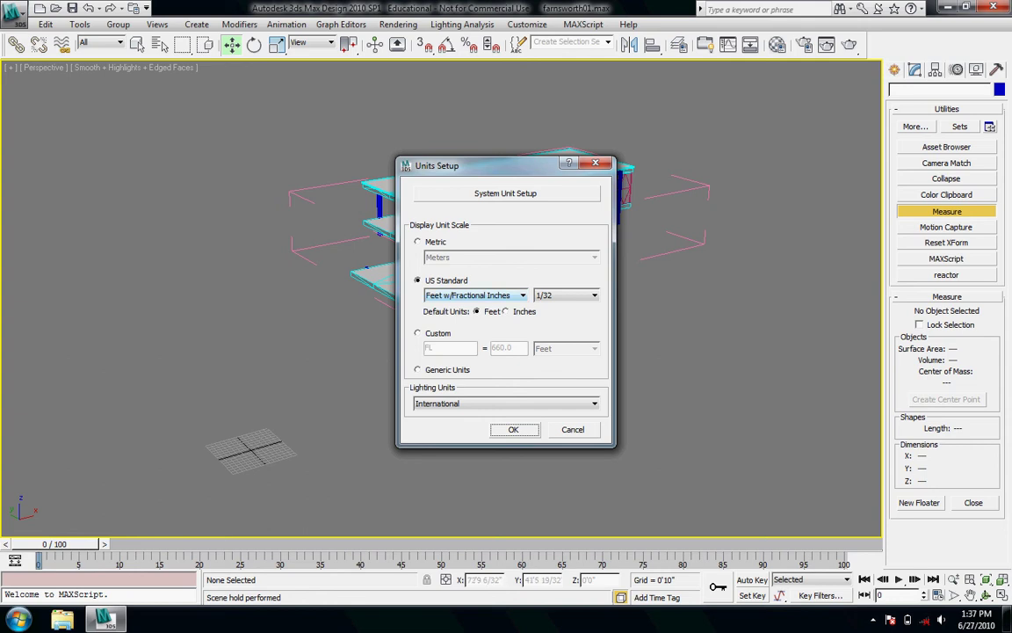
click(567, 295)
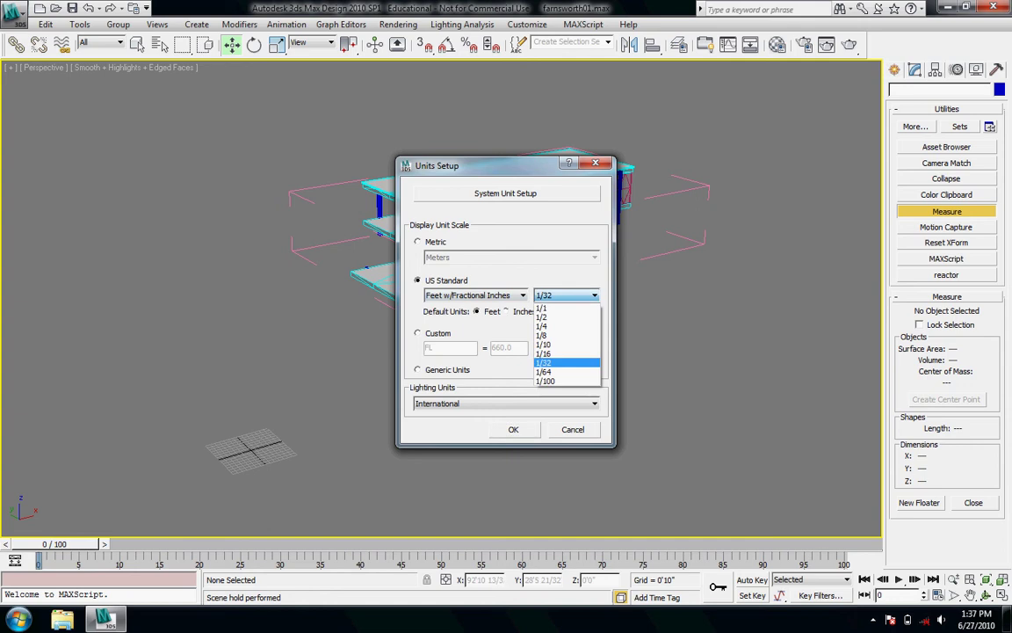
click(566, 295)
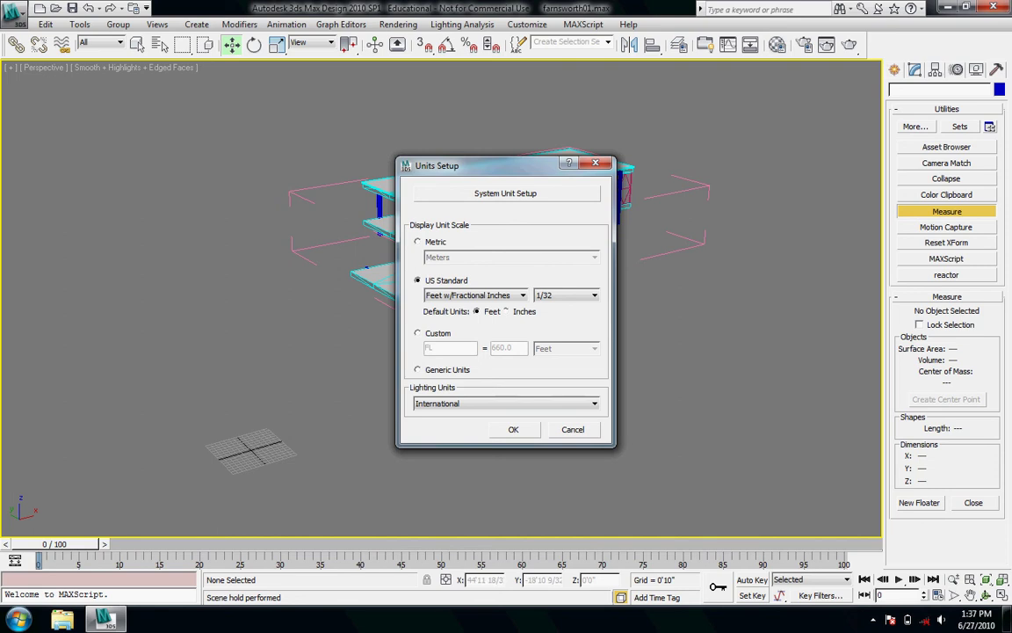
click(513, 430)
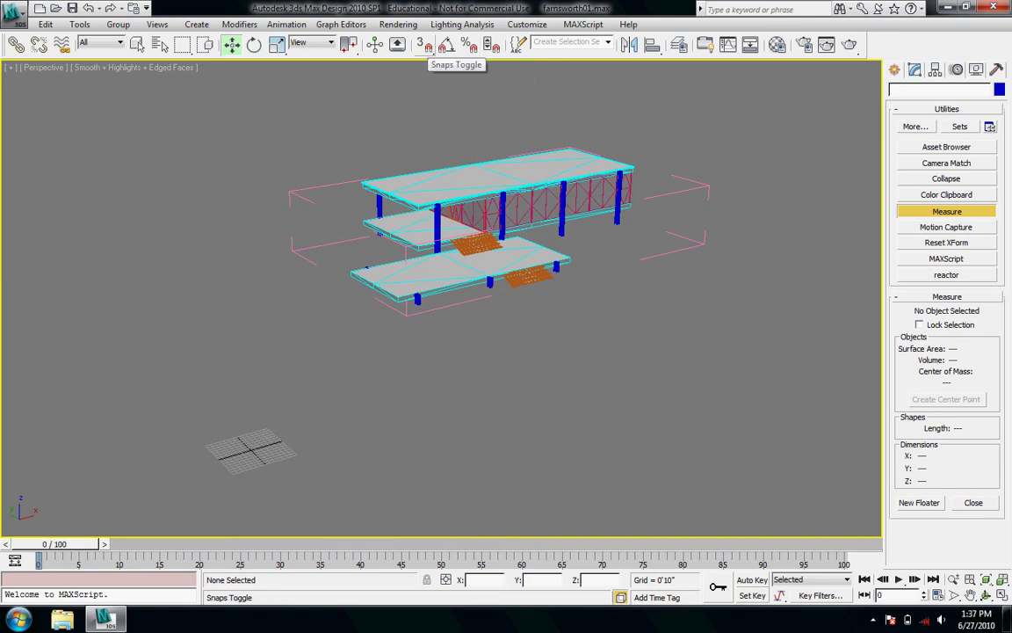
Set the home grid spacing to 1'0" in Grid and Snap Settings
right_click(426, 45)
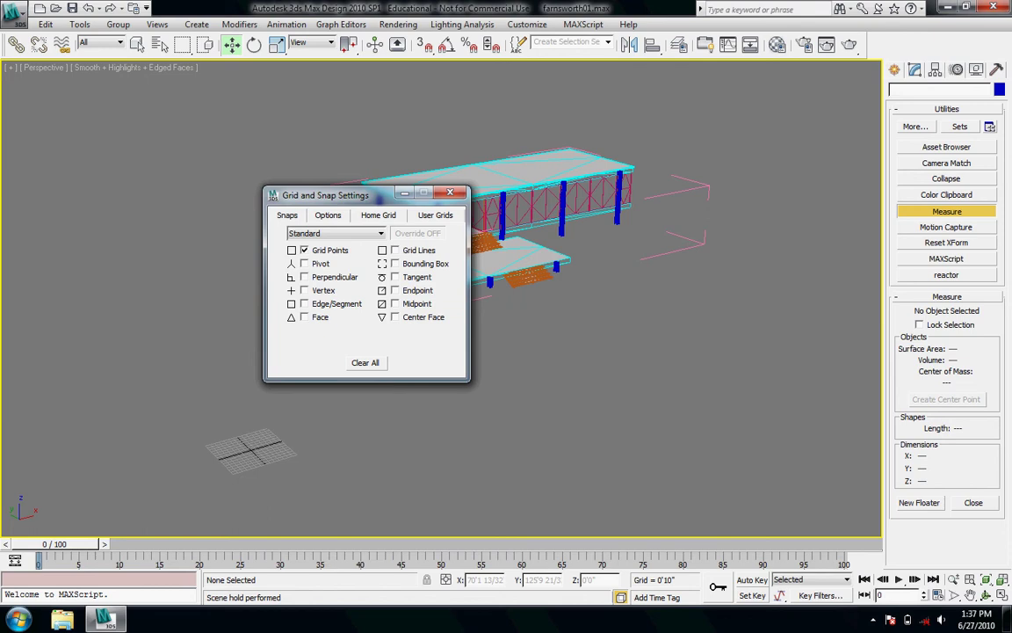
drag(352, 195, 240, 159)
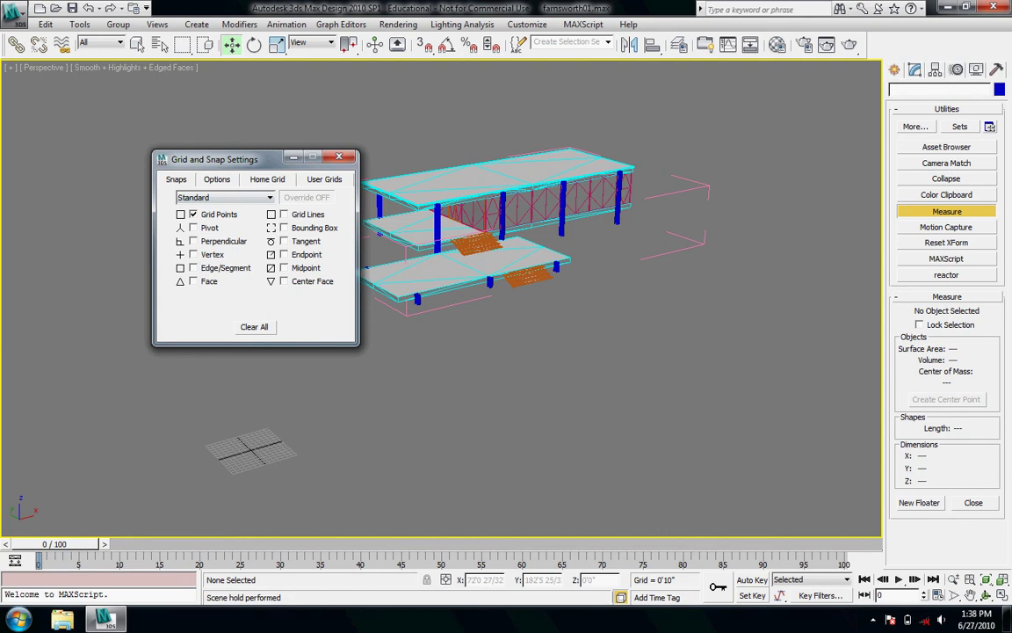
click(217, 179)
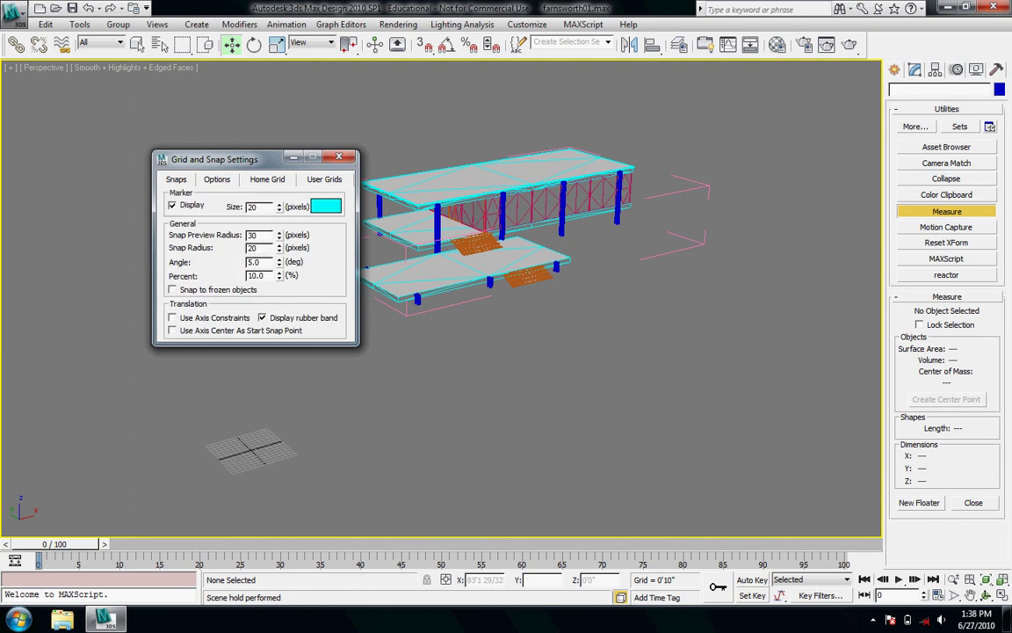
key(ctrl+Tab)
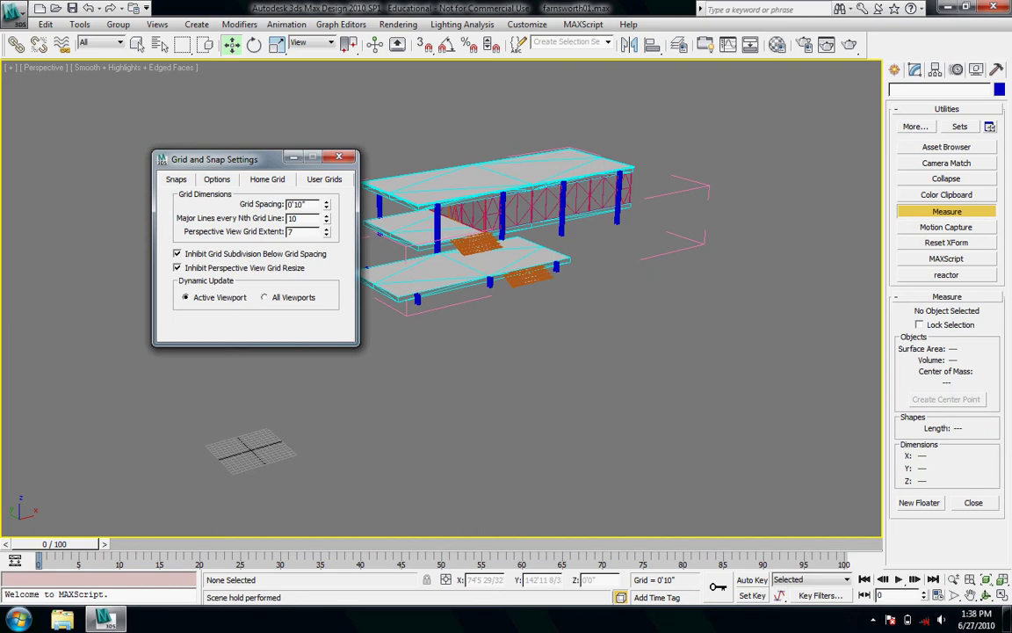
double_click(298, 203)
text(1)
key(Tab)
Set the perspective view grid extent to 80 and close Grid and Snap Settings
click(326, 228)
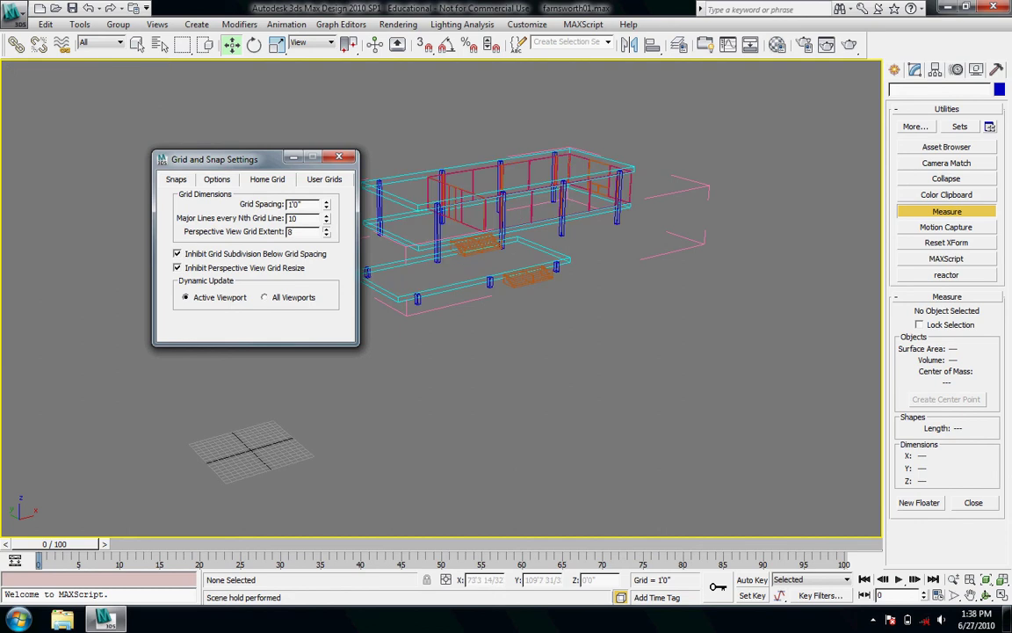
drag(326, 228, 326, 156)
middle_drag(397, 359, 456, 327)
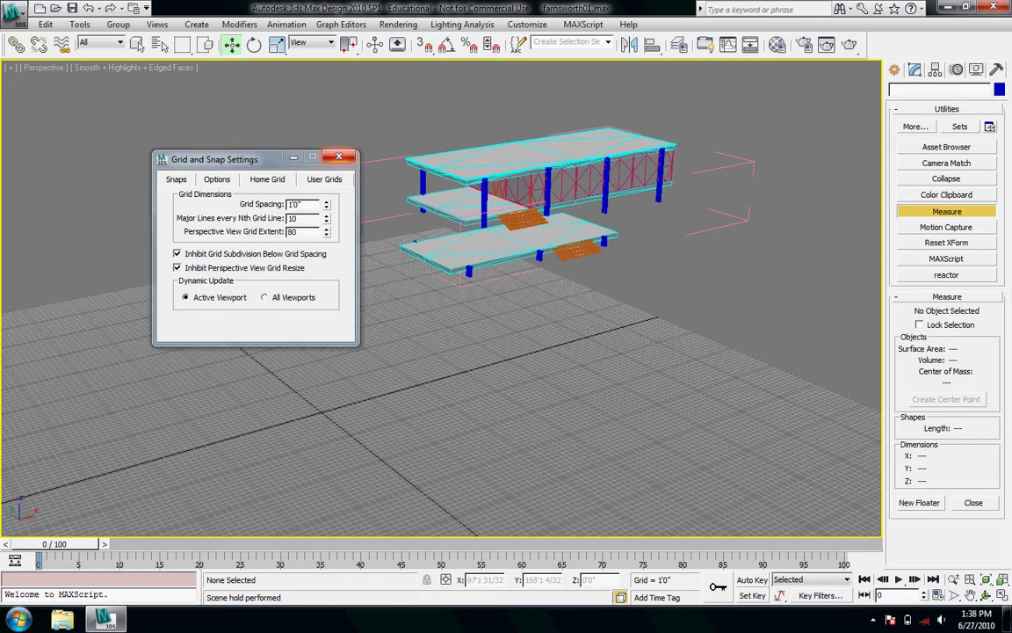
click(339, 156)
Close the open building group by way of its roof object and clear the selection
click(479, 161)
click(351, 114)
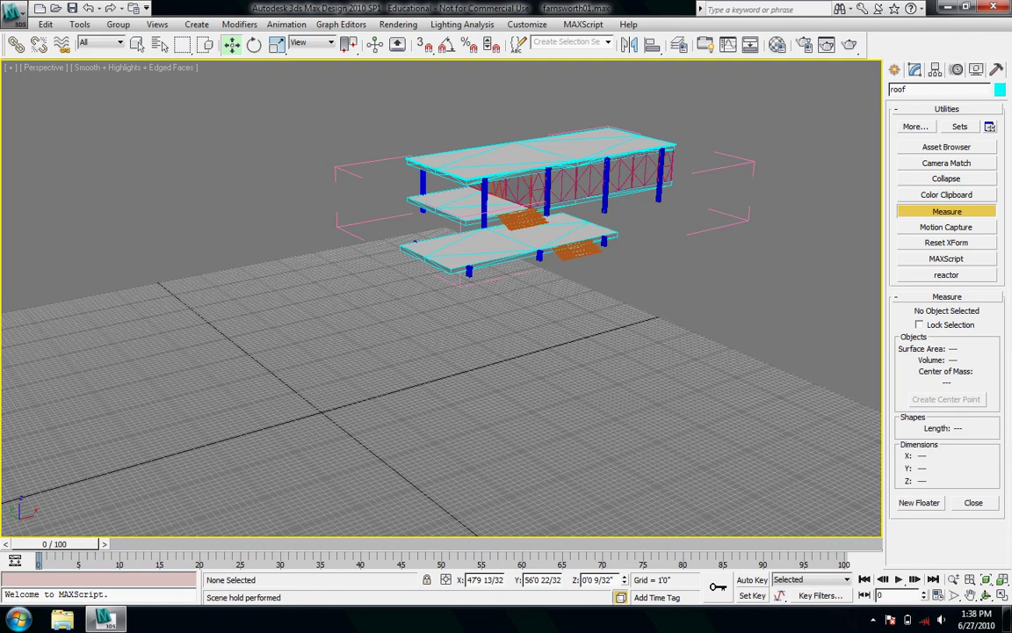
click(479, 161)
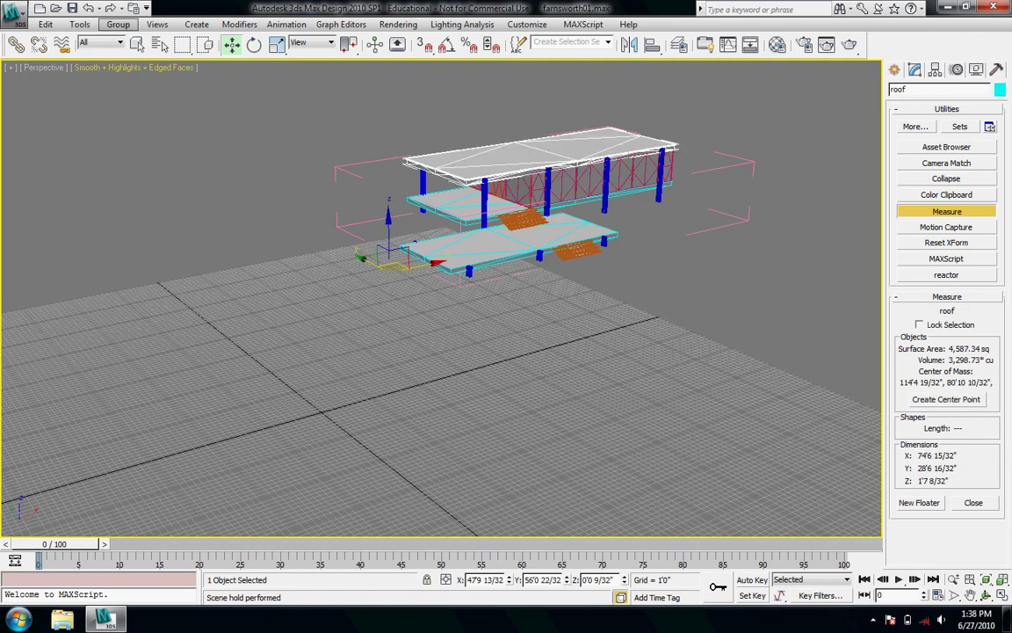
click(118, 24)
click(134, 93)
click(352, 114)
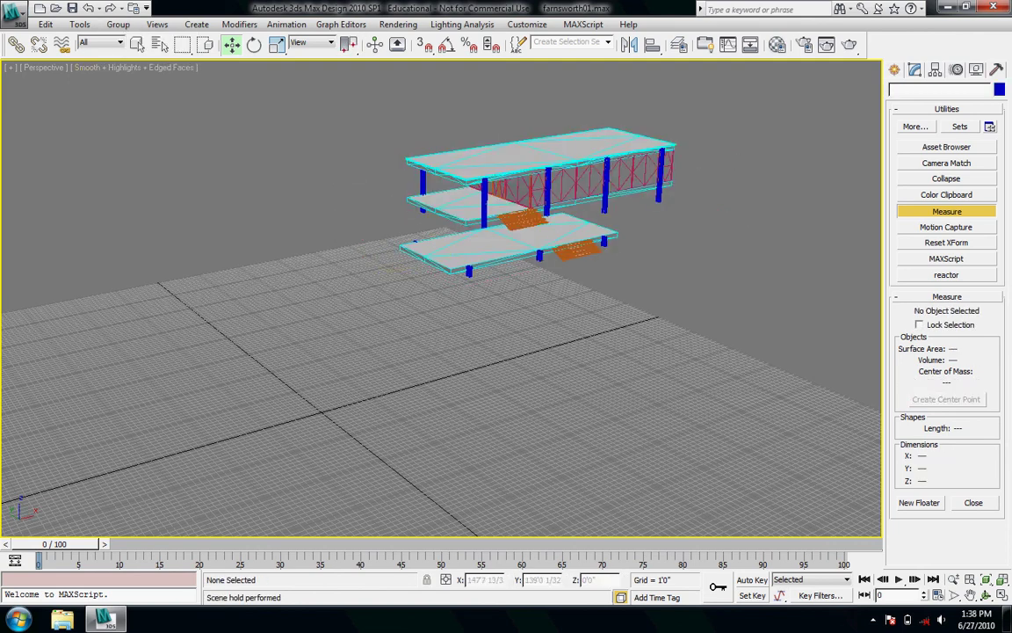
Move the whole house group across the ground plane to the grid's centre, at about X 7'9", Y -0'8", and deselect it
click(478, 161)
drag(571, 175, 410, 320)
scroll(410, 320, down, 3)
middle_drag(410, 320, 464, 296)
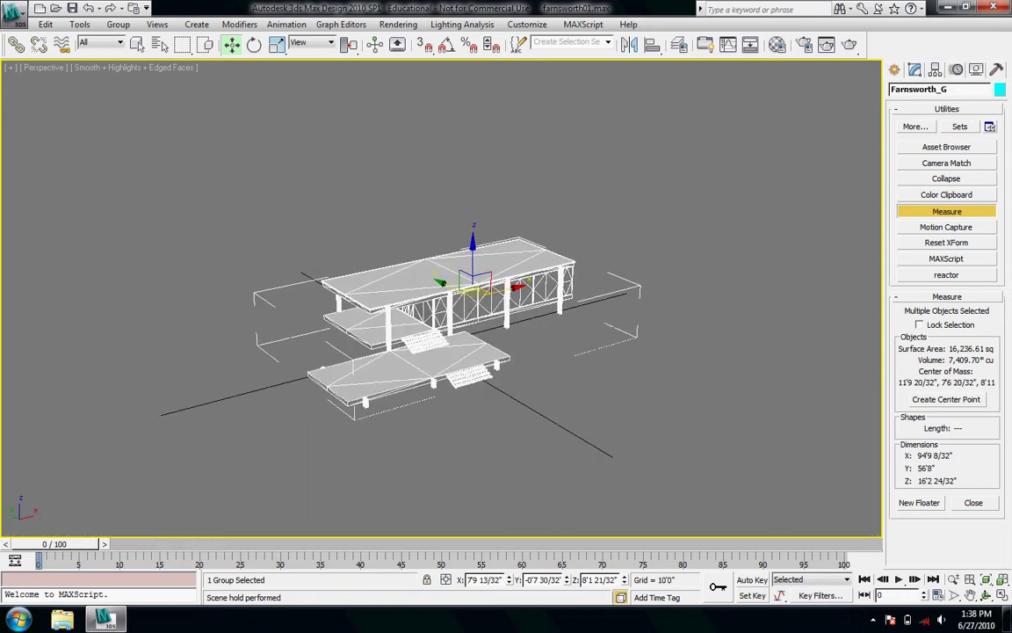
scroll(464, 295, up, 3)
click(492, 158)
middle_drag(545, 425, 536, 376)
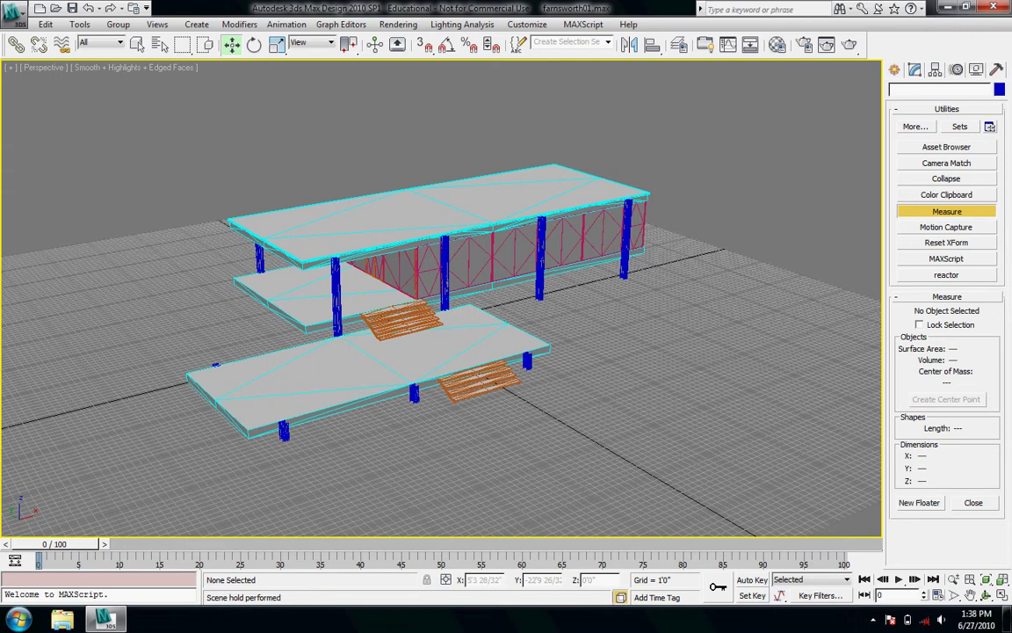
middle_drag(581, 330, 650, 273)
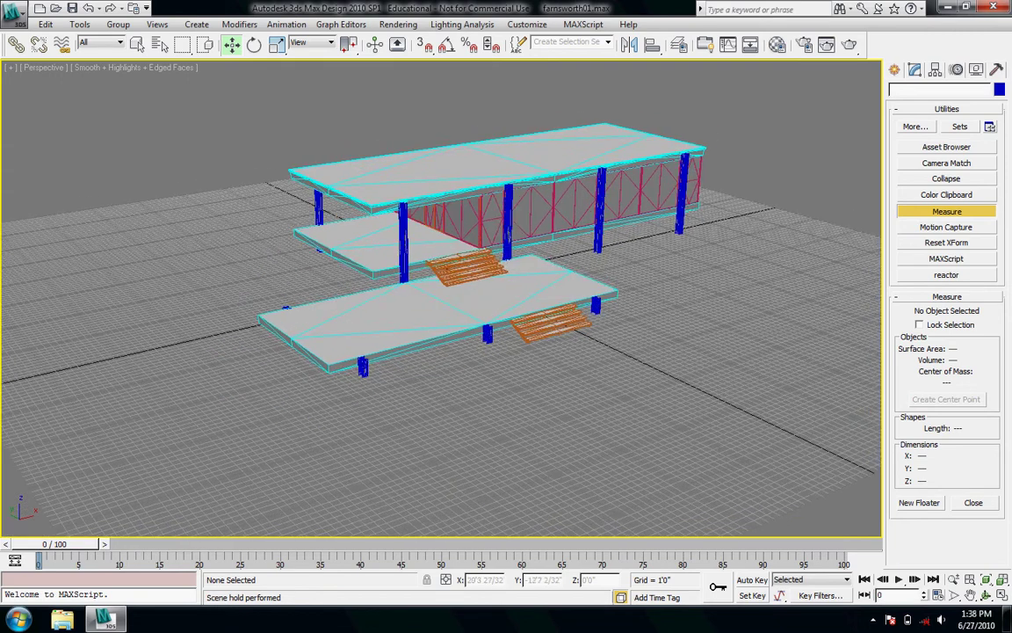
In a maximized Front view, nudge the house group so its column bases sit on the ground line, at about Z 8'1 1/2"
key(alt+w)
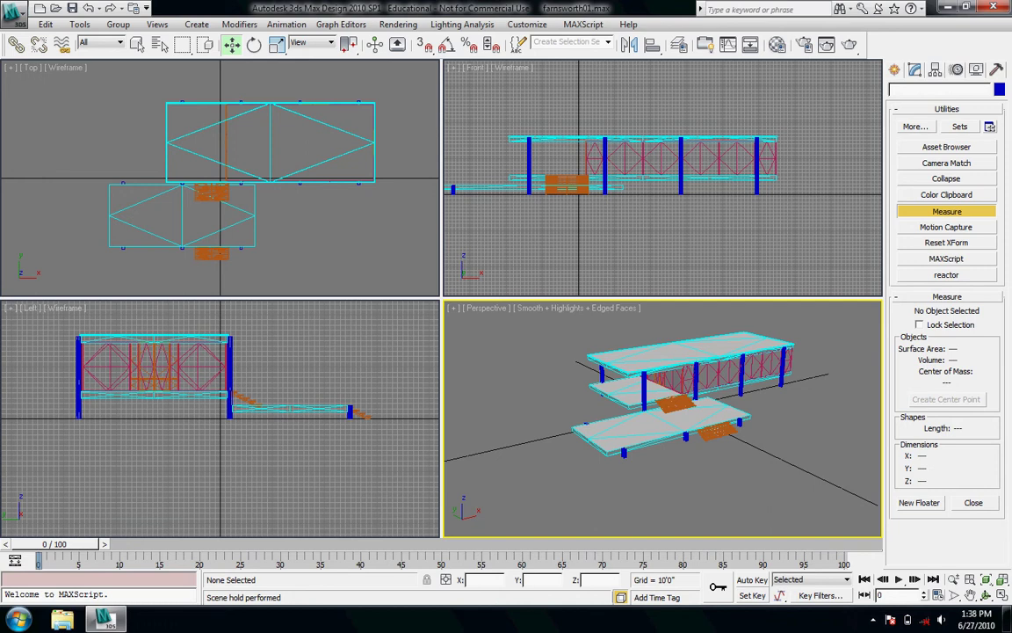
mouse_move(729, 142)
middle_down()
mouse_move(727, 172)
mouse_move(739, 159)
middle_up()
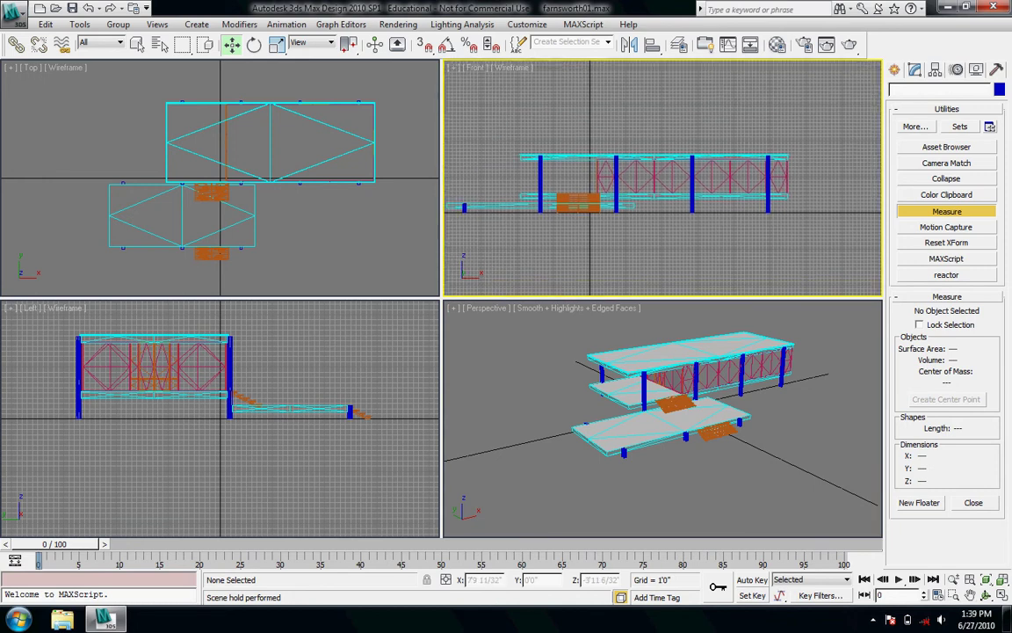
key(alt+w)
middle_drag(348, 365, 427, 326)
scroll(395, 351, up, 6)
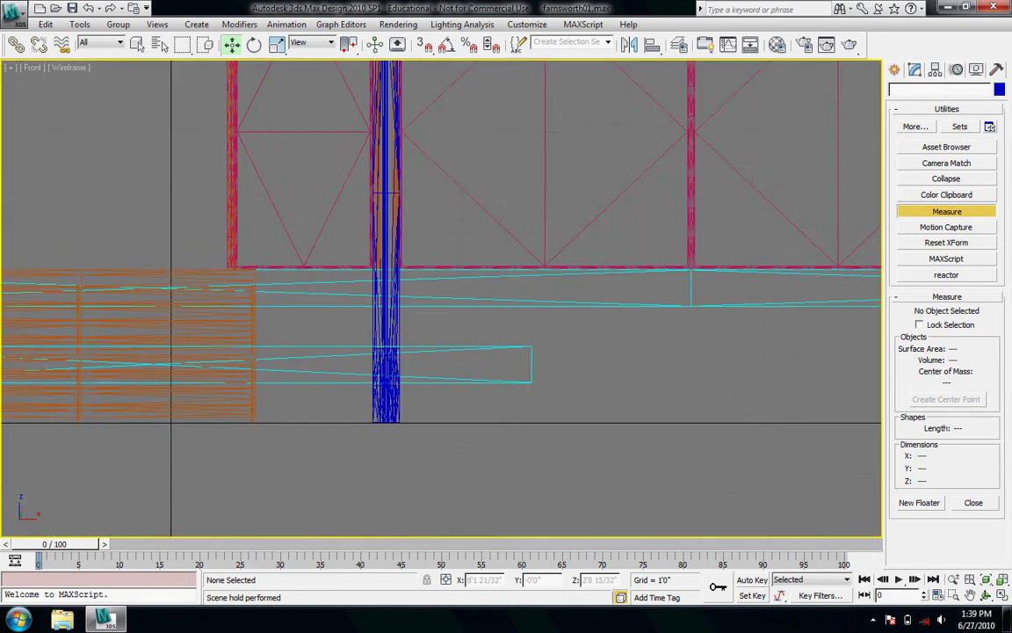
middle_drag(384, 363, 440, 192)
middle_drag(409, 250, 435, 234)
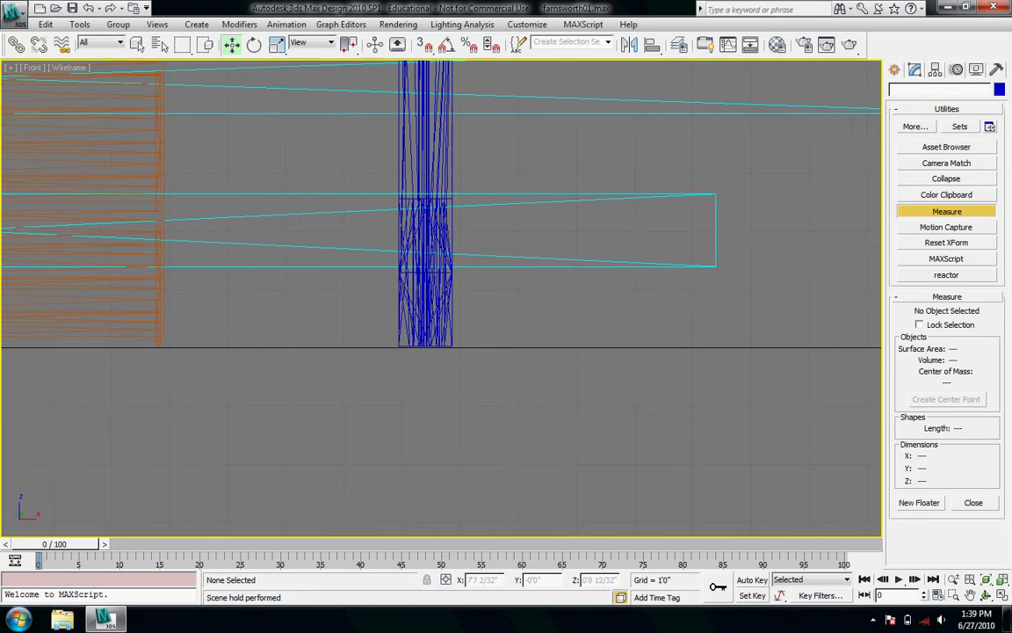
click(429, 232)
drag(429, 232, 430, 232)
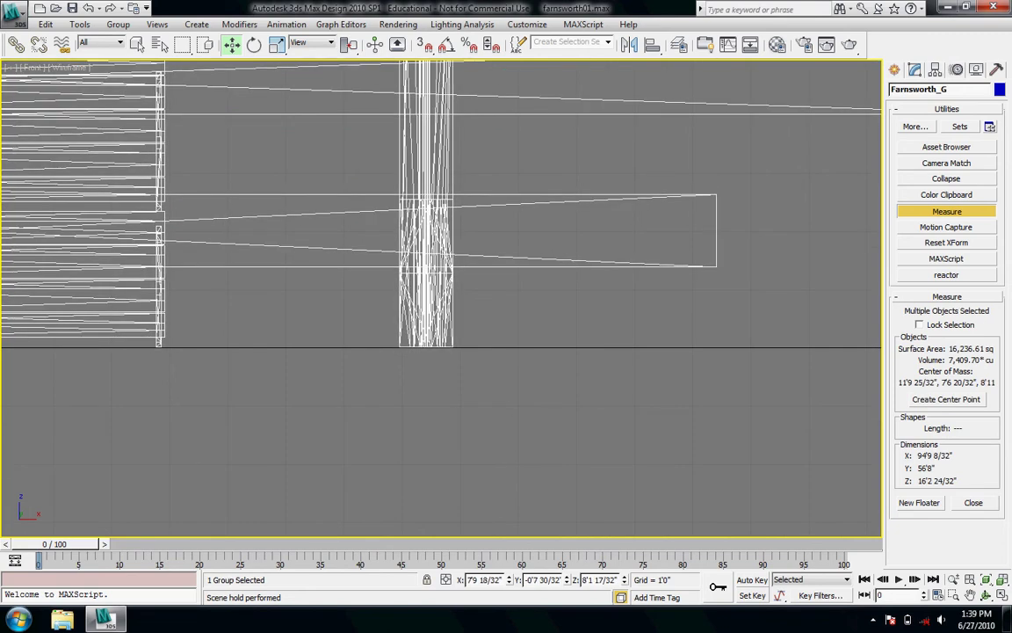
click(492, 386)
Examine how the Front view grid spacing adapts at different zoom levels around the house
scroll(492, 386, down, 8)
middle_drag(492, 386, 522, 444)
scroll(522, 445, down, 9)
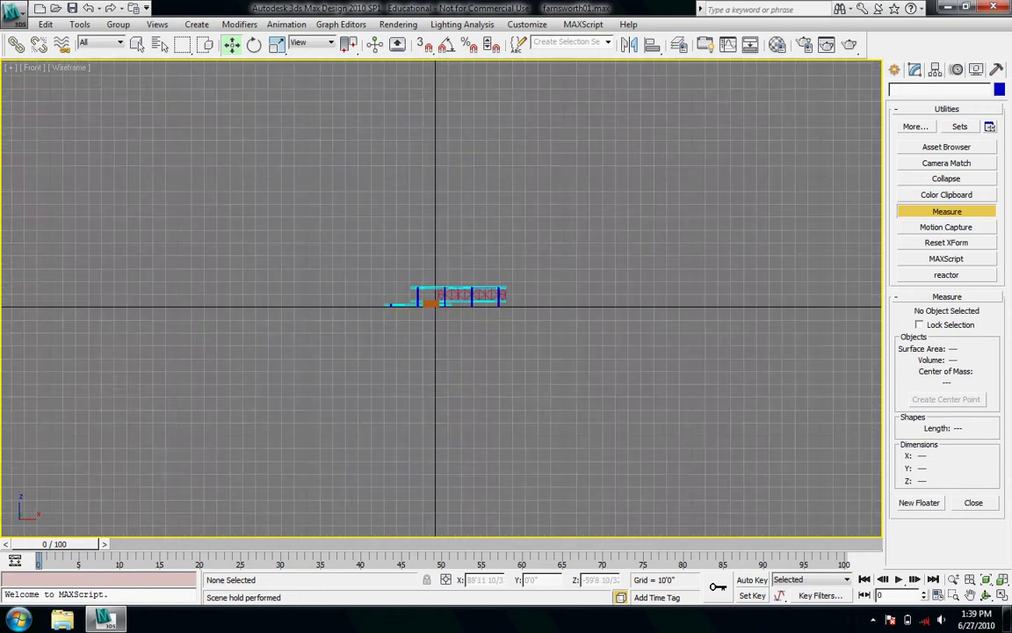
scroll(440, 298, up, 6)
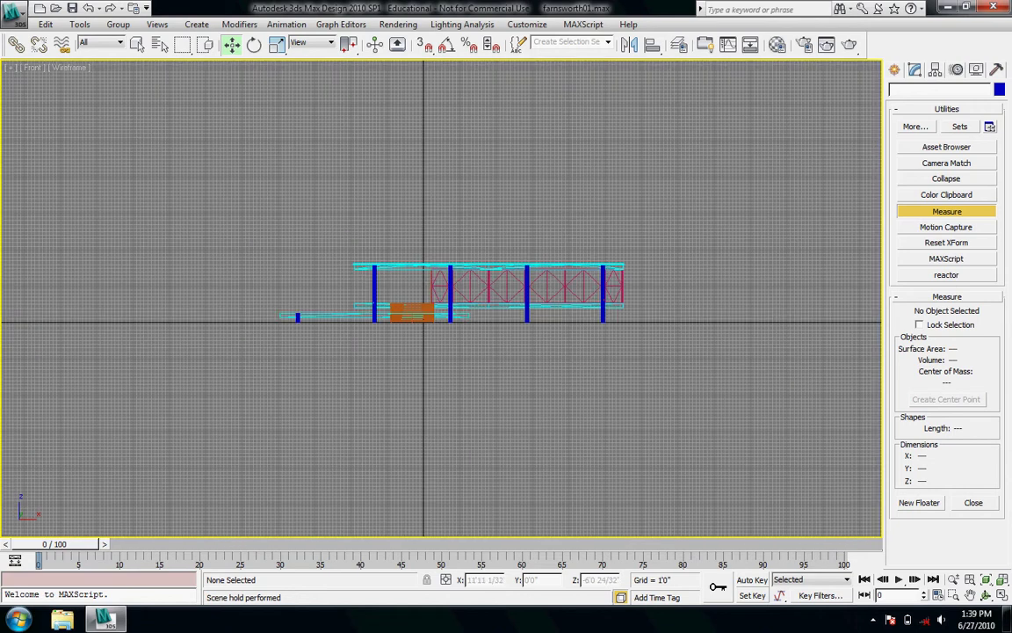
scroll(442, 299, down, 8)
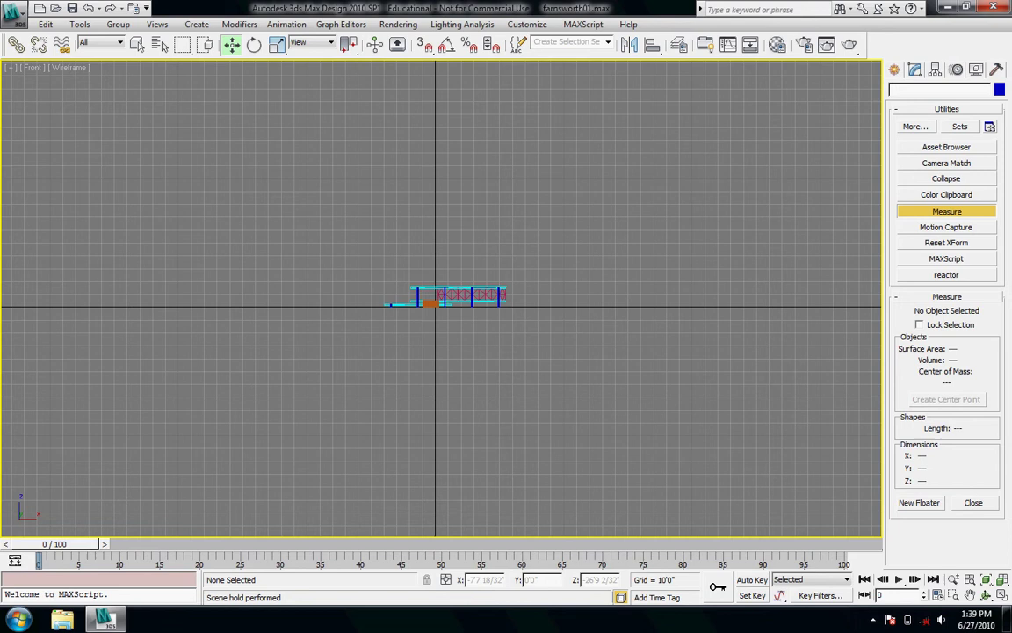
scroll(443, 298, up, 10)
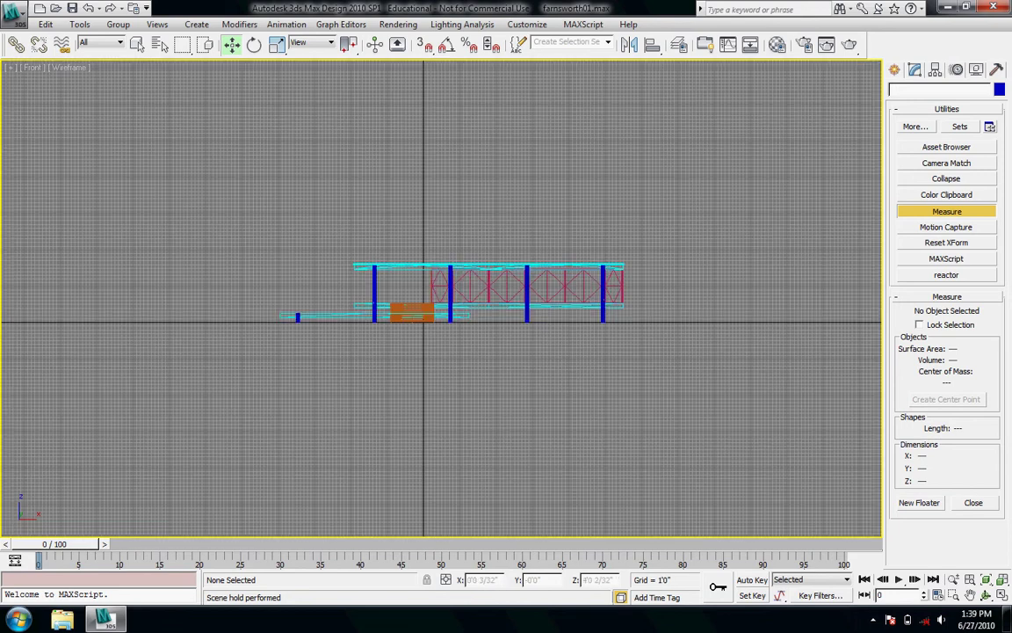
scroll(441, 299, up, 4)
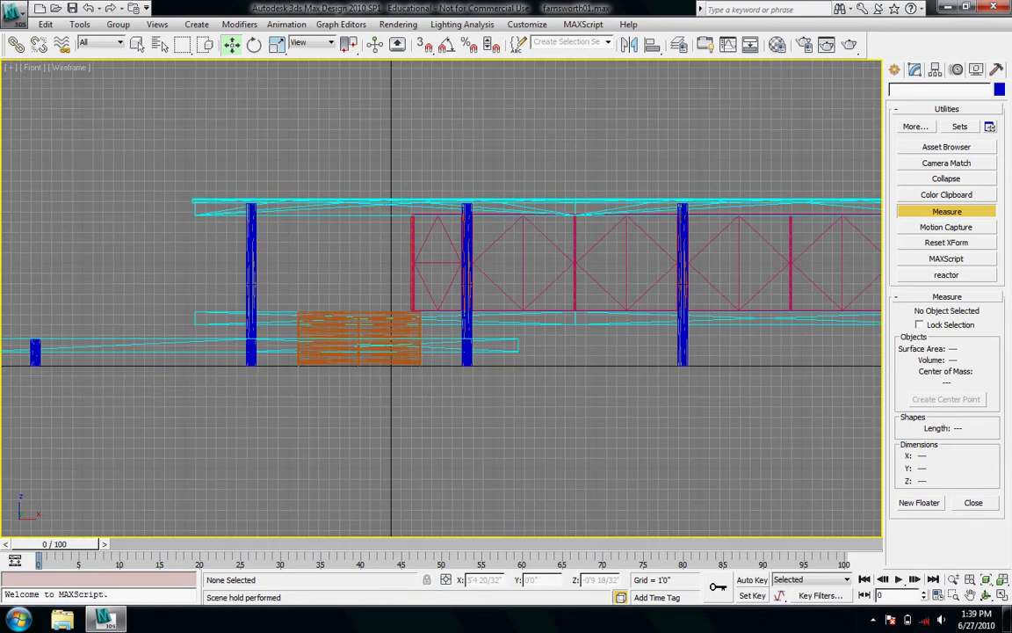
scroll(444, 373, up, 2)
middle_drag(409, 421, 447, 331)
scroll(449, 299, up, 2)
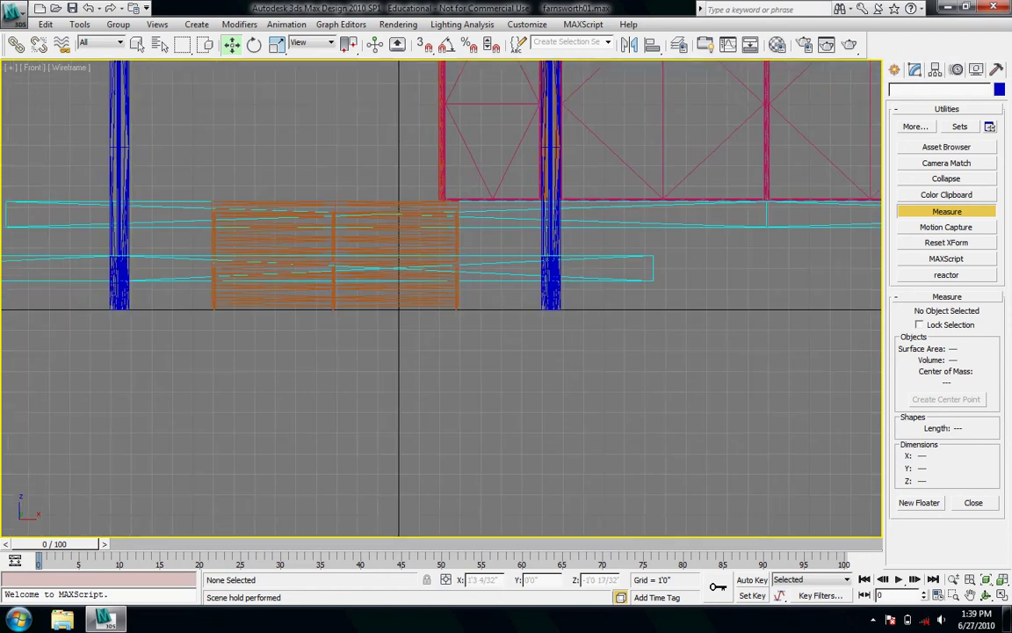
scroll(456, 299, down, 4)
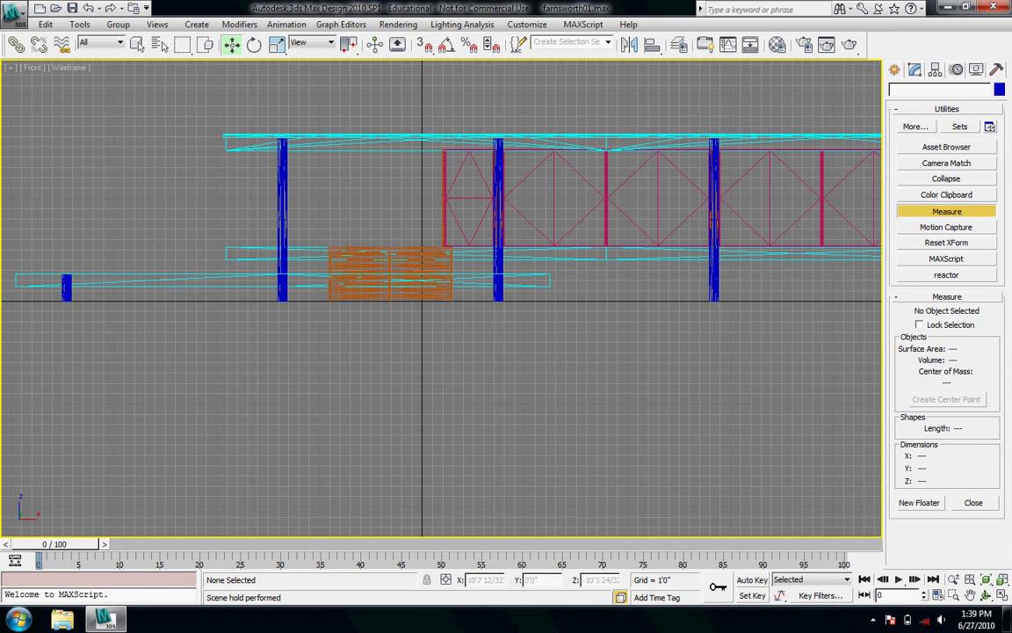
scroll(441, 299, down, 5)
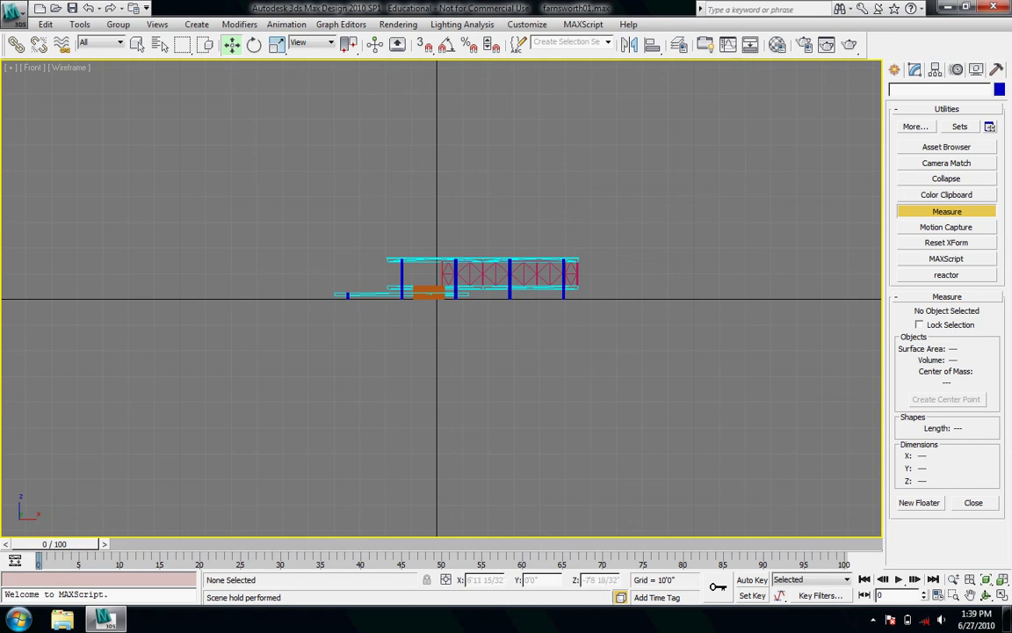
scroll(424, 219, up, 5)
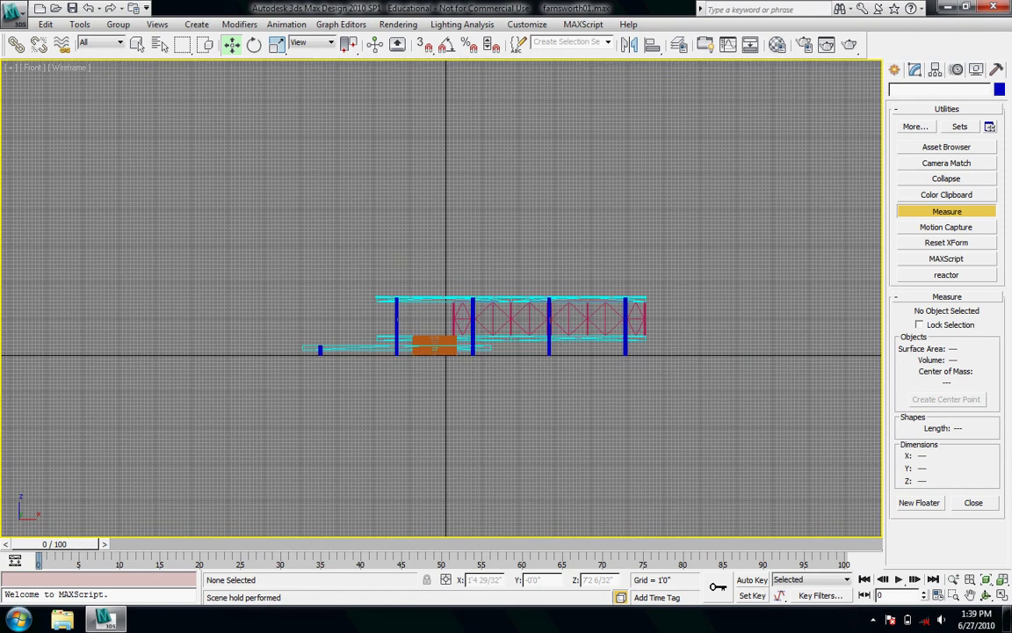
scroll(506, 342, up, 3)
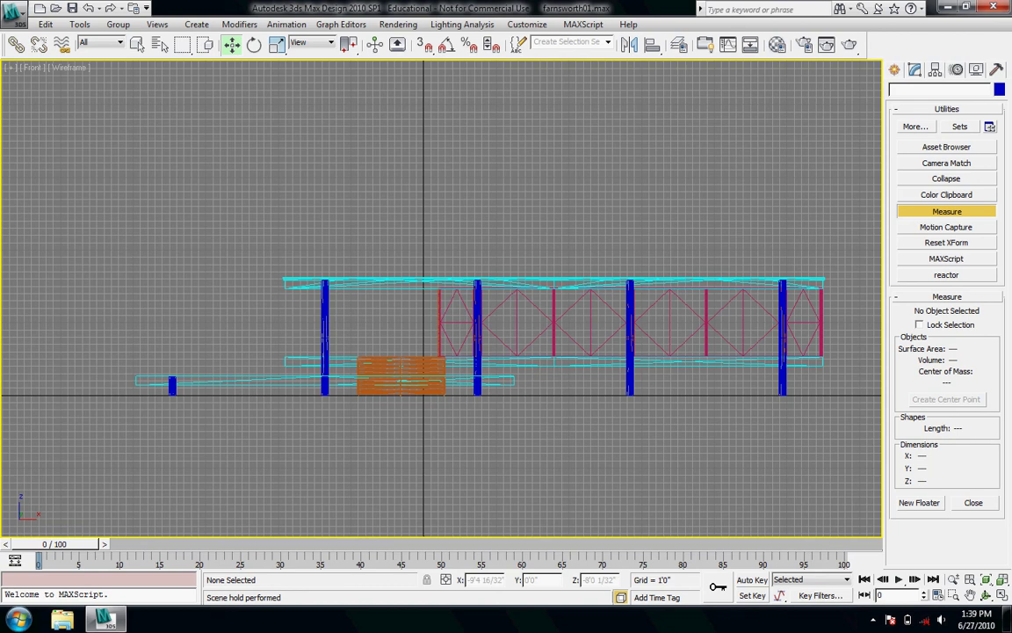
Return to the Perspective view, maximize it and inspect the house on the grid
key(alt+w)
click(567, 407)
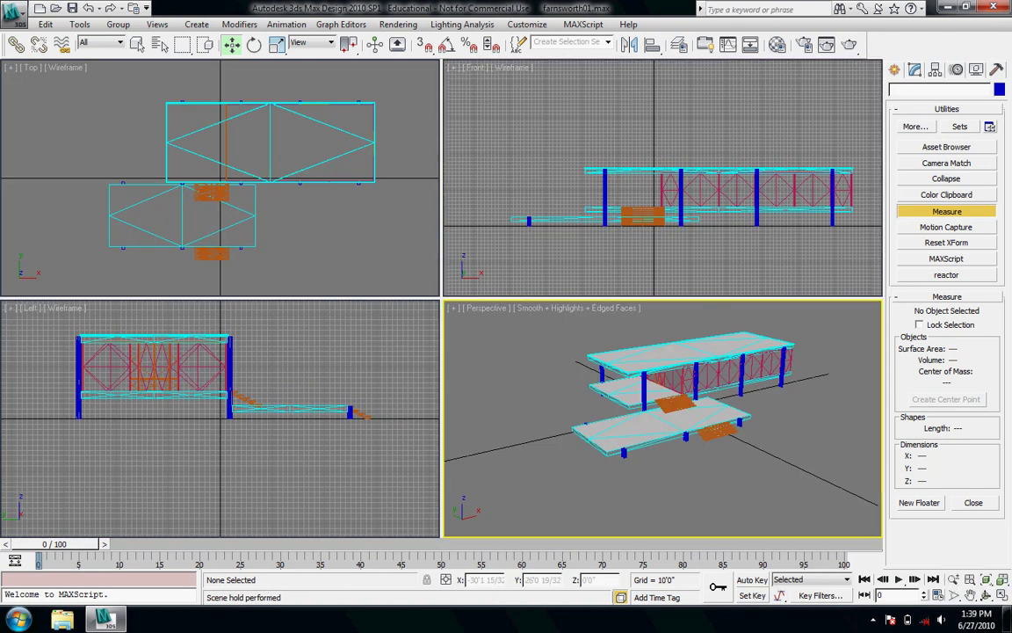
key(alt+w)
middle_drag(443, 292, 418, 362)
scroll(441, 299, up, 4)
scroll(441, 299, down, 4)
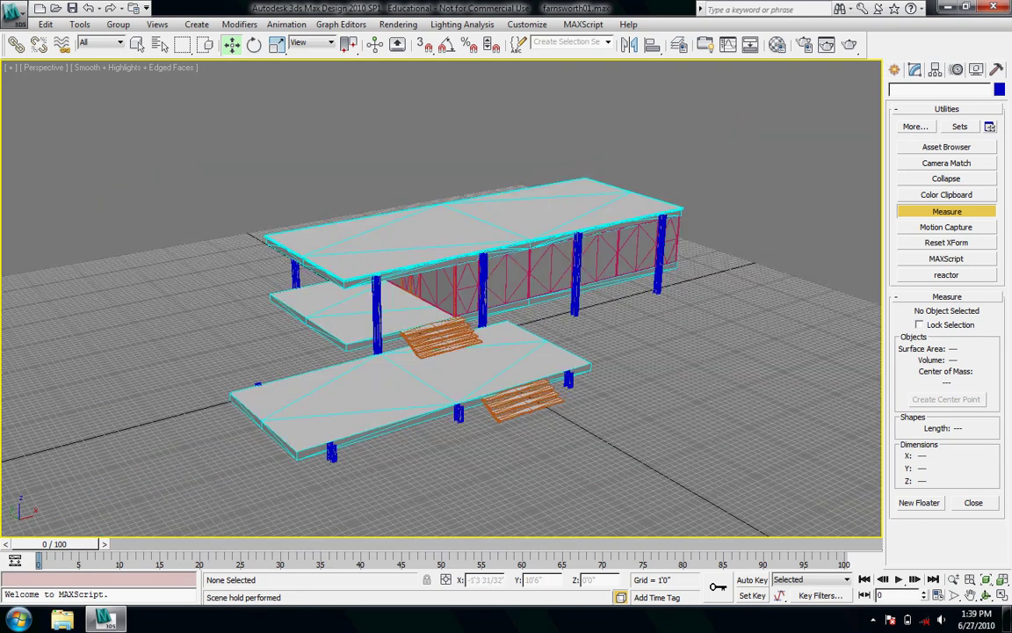